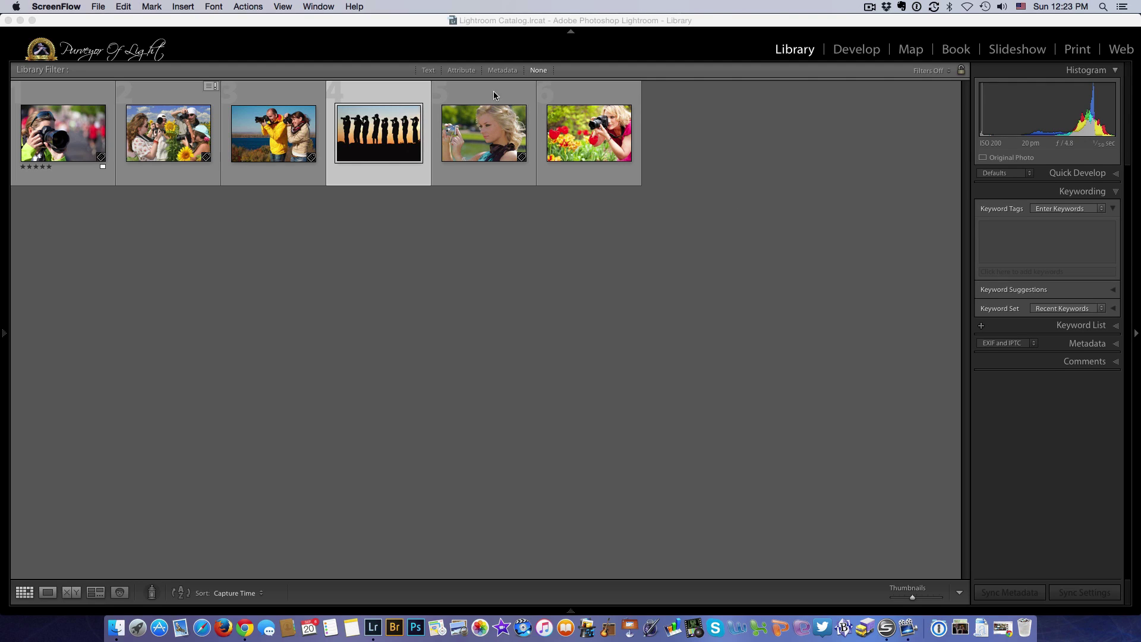
# - Select the last three photos in the grid and start an email with them from the File menu
pyautogui.click(573, 98)
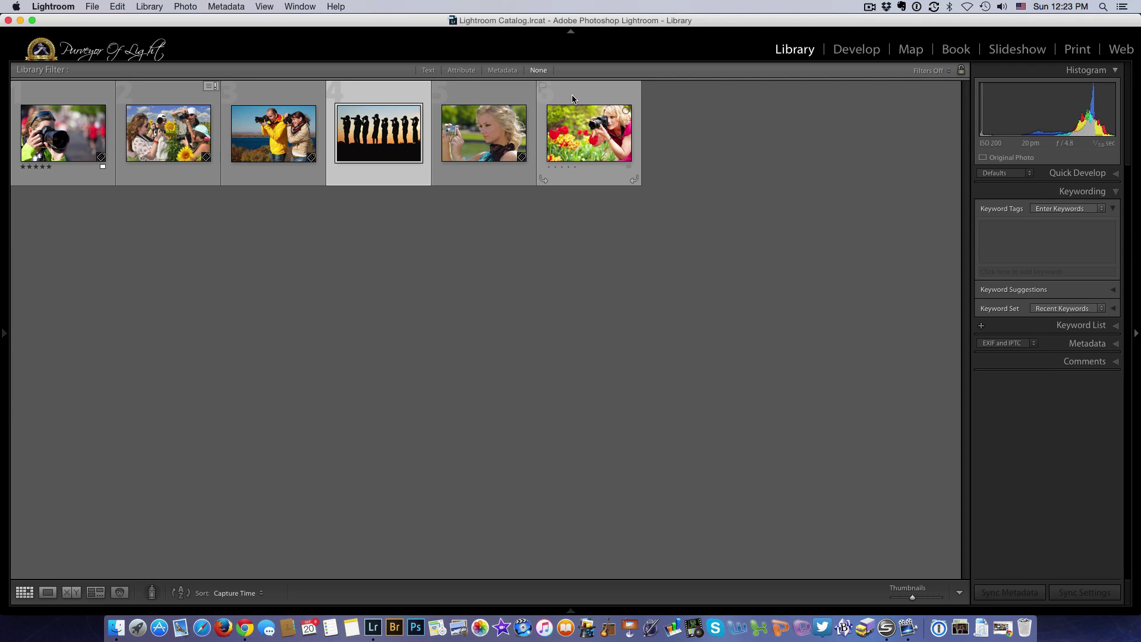
pyautogui.keyDown('ctrl'); pyautogui.click(491, 91); pyautogui.keyUp('ctrl')
pyautogui.hotkey('shift', 'Right')
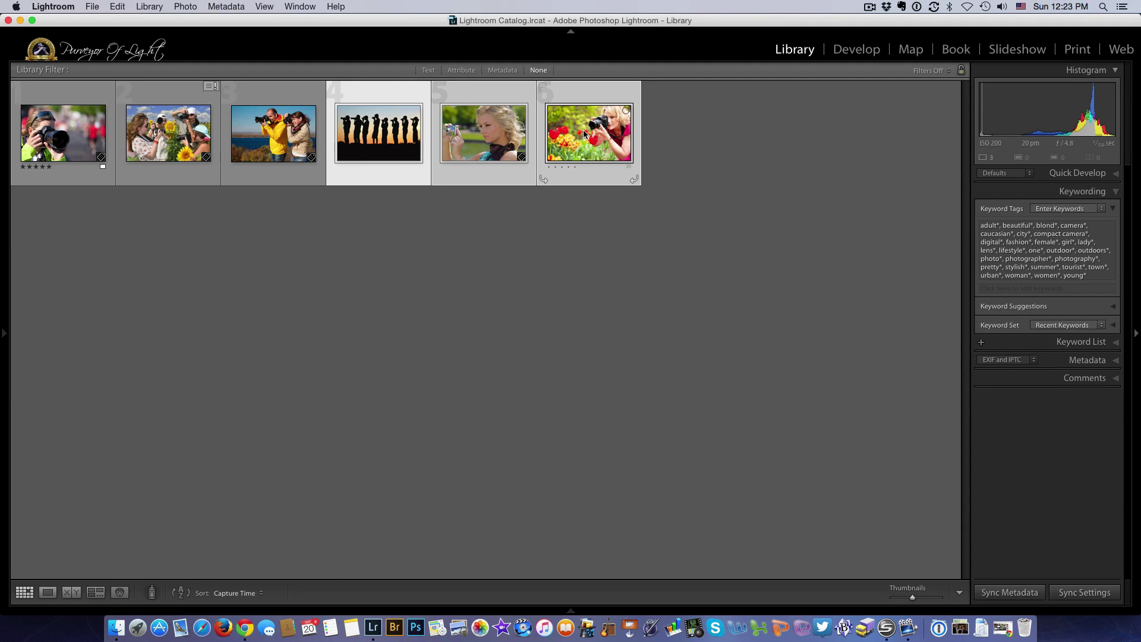
pyautogui.click(95, 7)
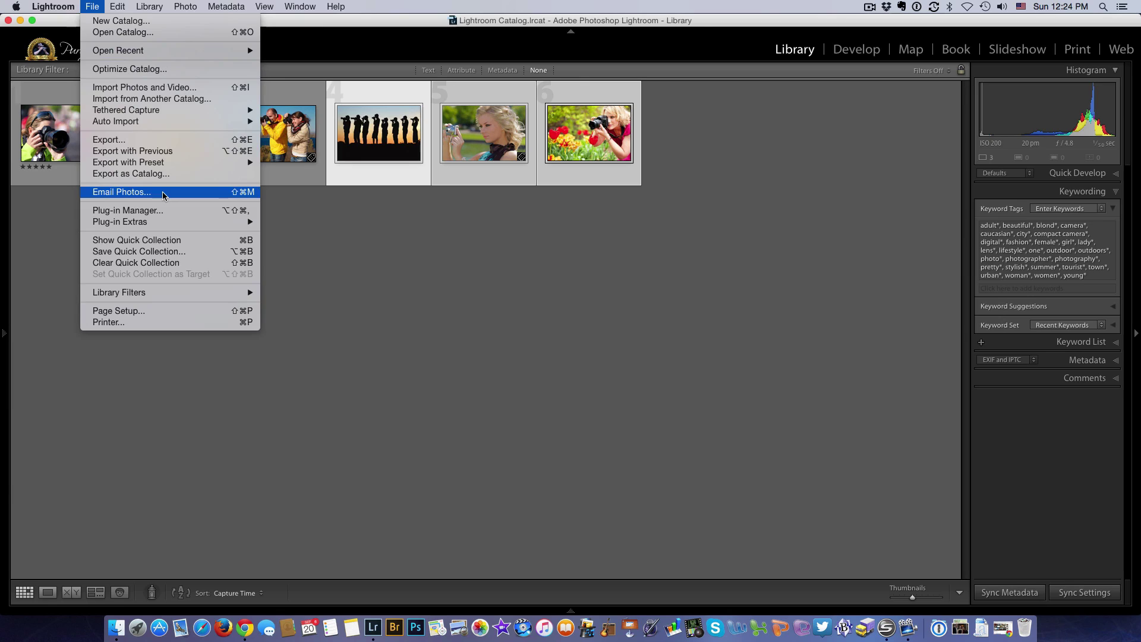
pyautogui.click(163, 193)
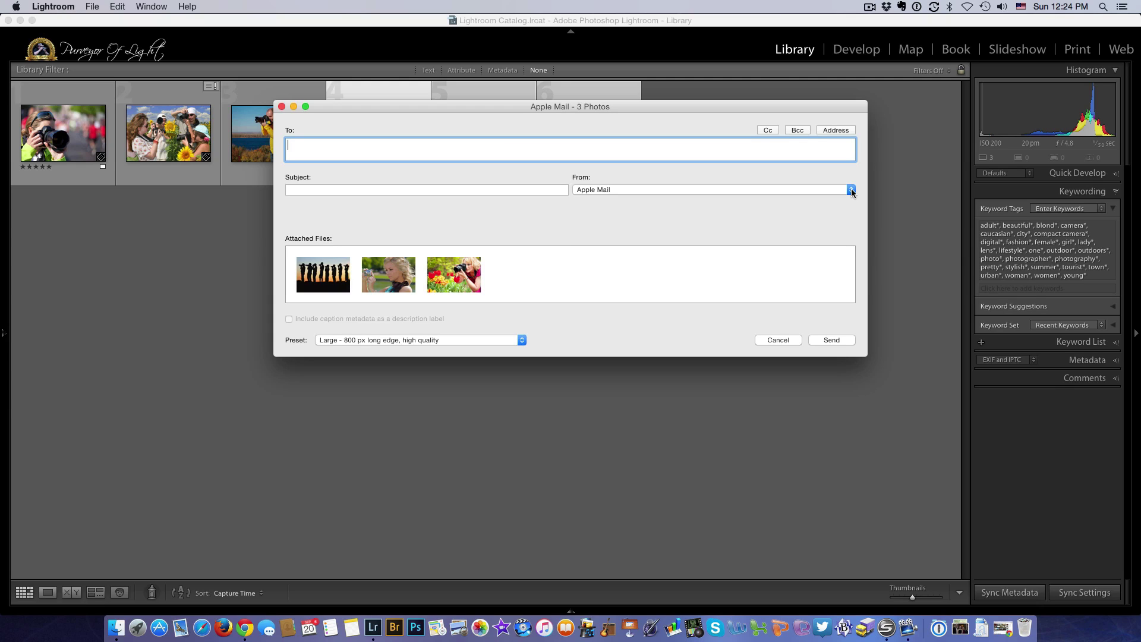
# - Open the Email Account Manager from the email dialog's From account popup
pyautogui.click(851, 189)
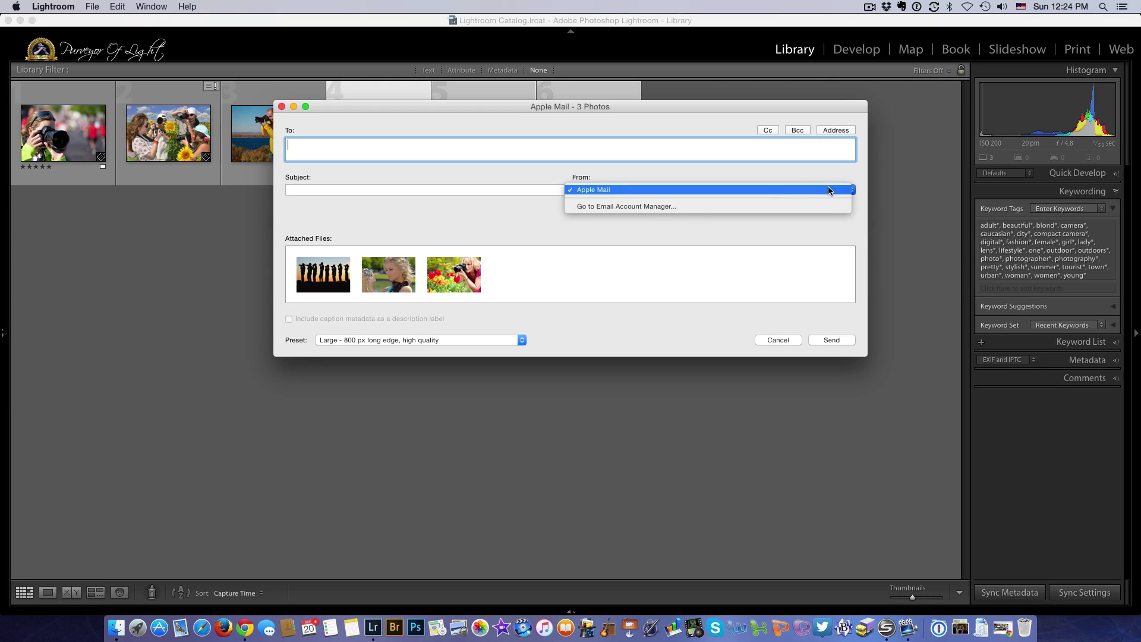
pyautogui.click(684, 209)
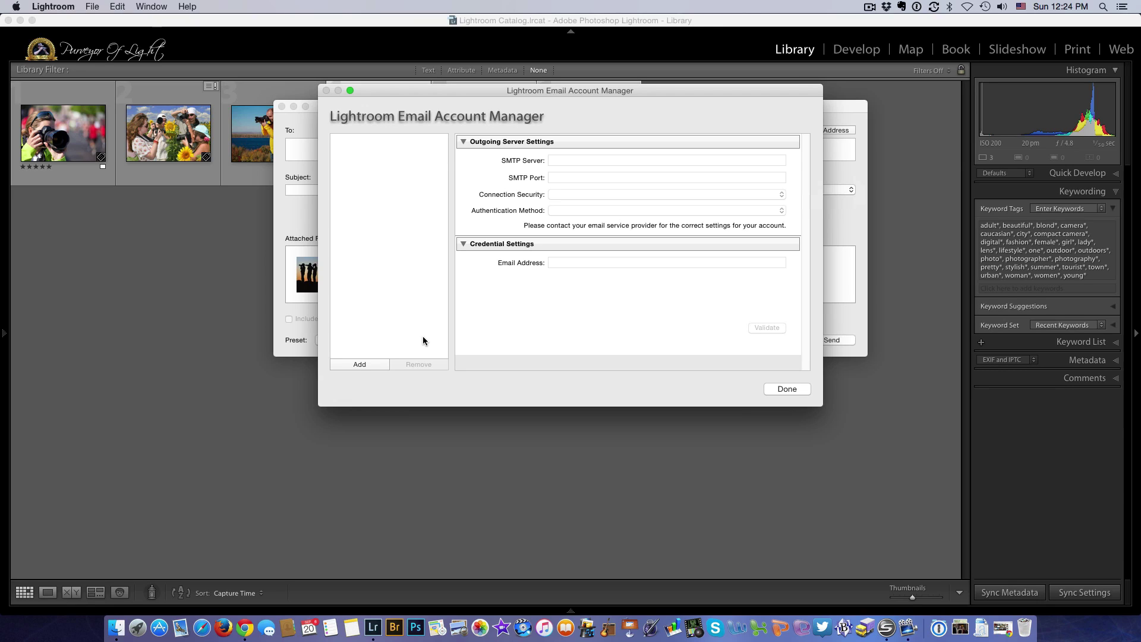
# - Add a Gmail account named 'Purveyor Of Light' so its SMTP settings fill in automatically
pyautogui.click(355, 364)
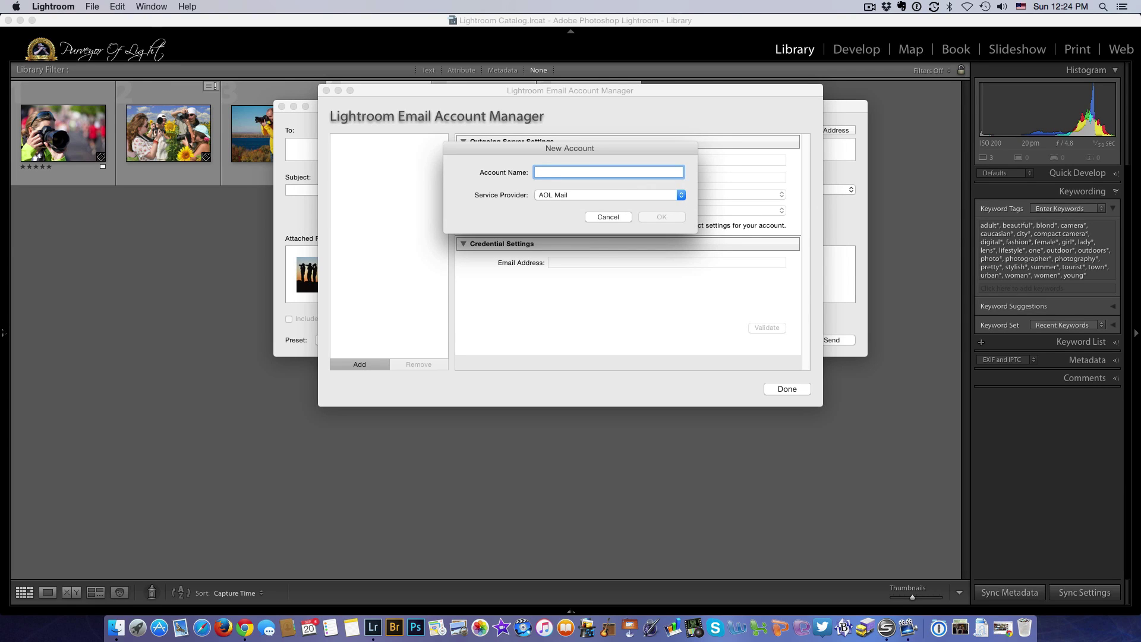
pyautogui.write('Purveyor Of Light')
pyautogui.click(682, 195)
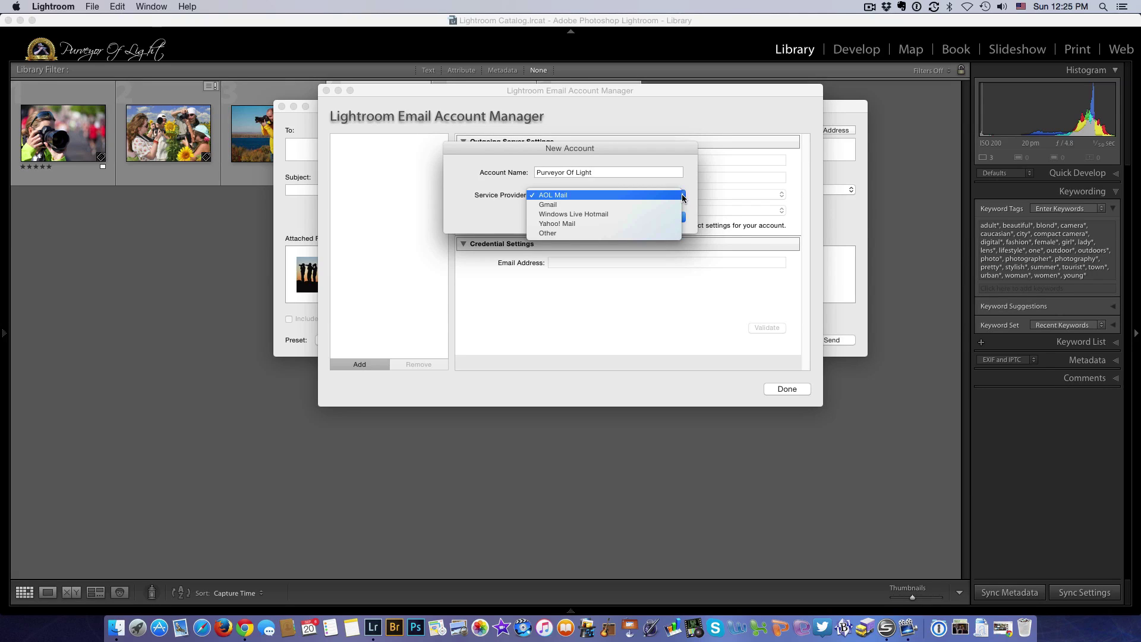
pyautogui.click(550, 206)
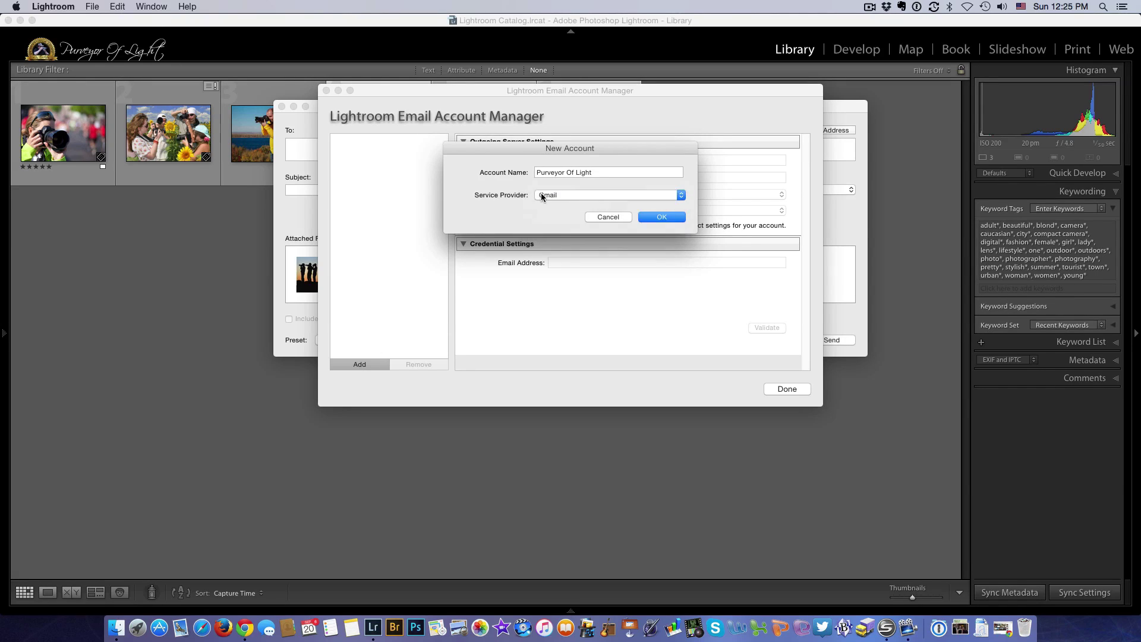
pyautogui.click(651, 218)
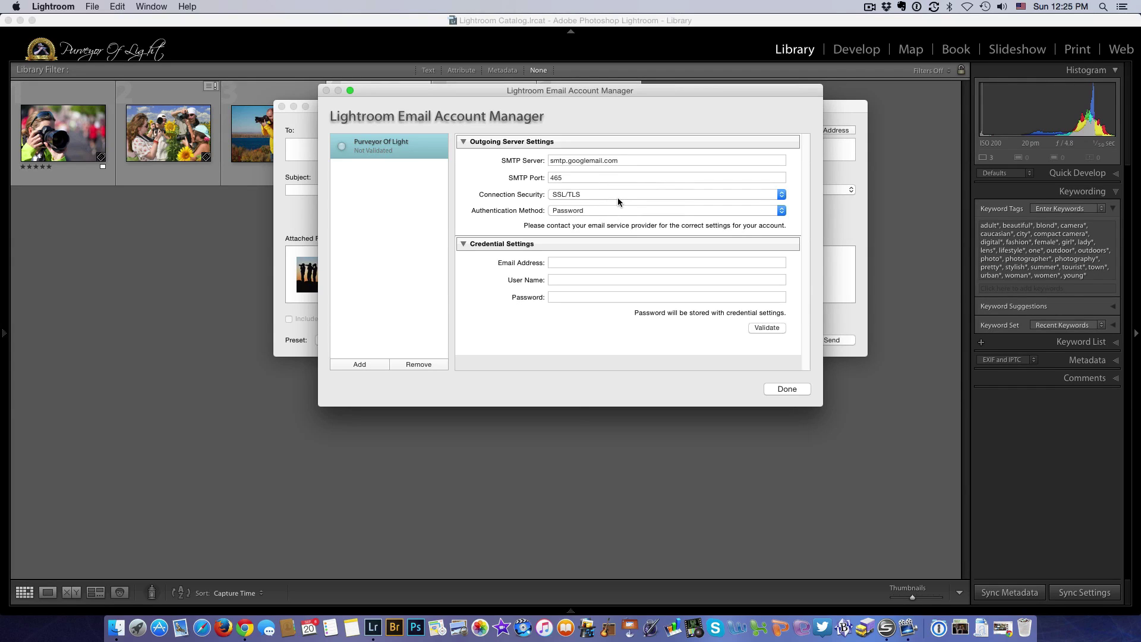
# - Enter the Gmail address and account password, validate the account, and return to the email
pyautogui.click(567, 264)
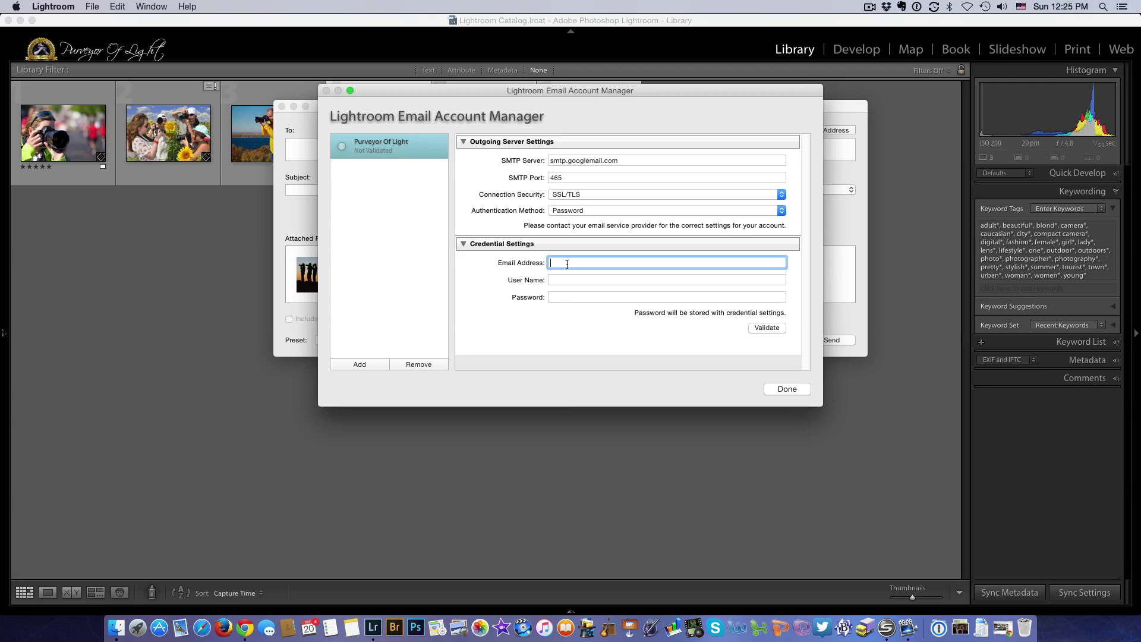
pyautogui.click(571, 295)
pyautogui.write('••')
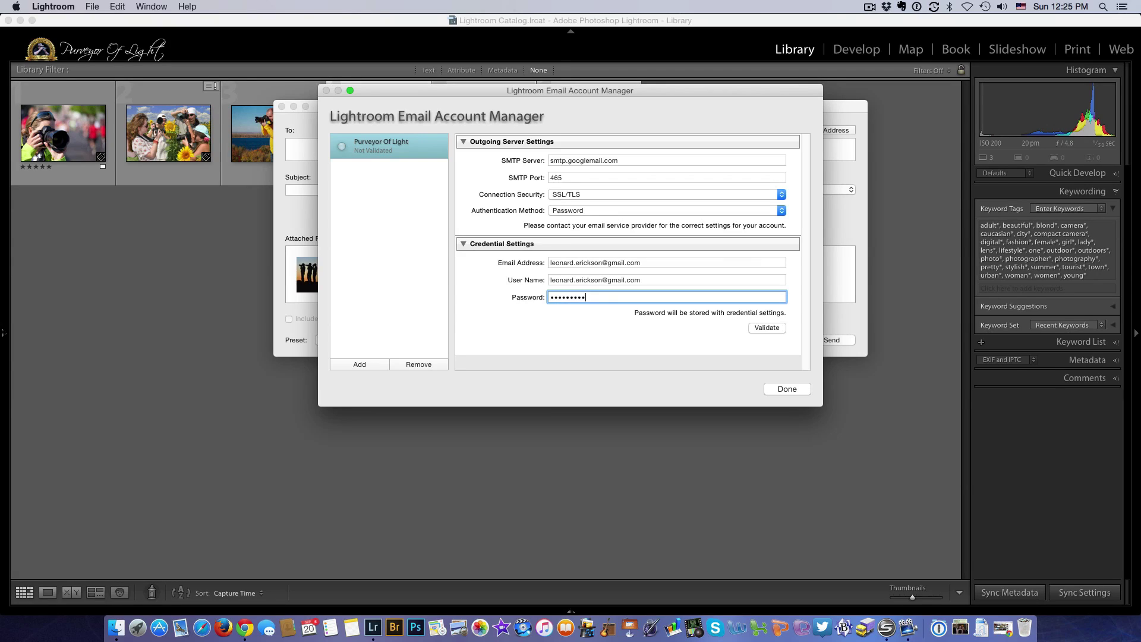
pyautogui.click(766, 329)
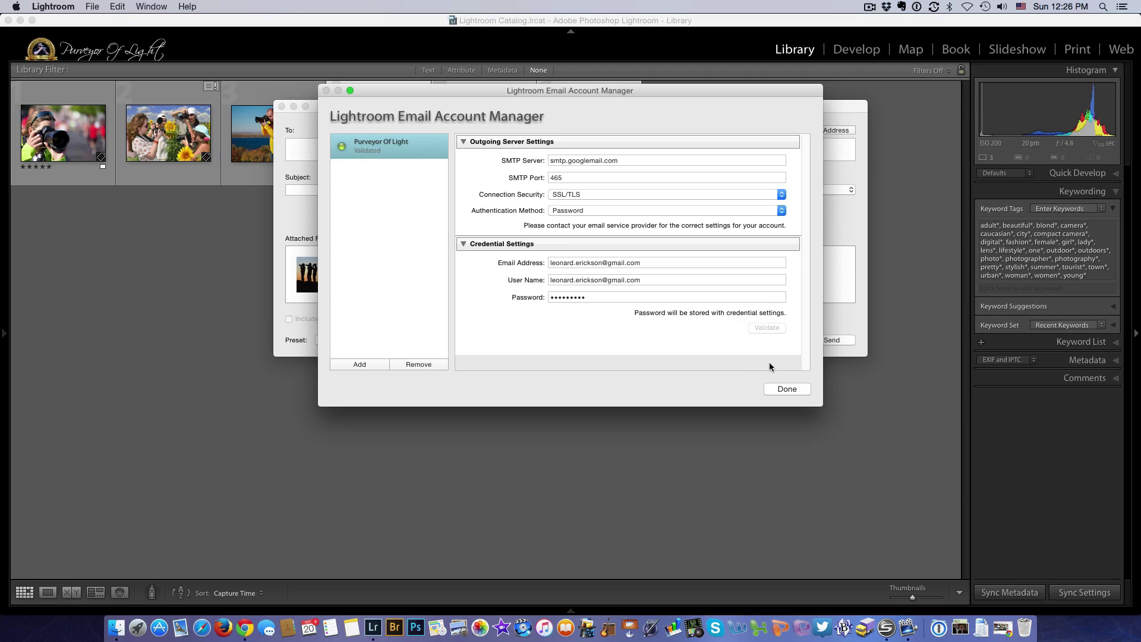
pyautogui.click(787, 389)
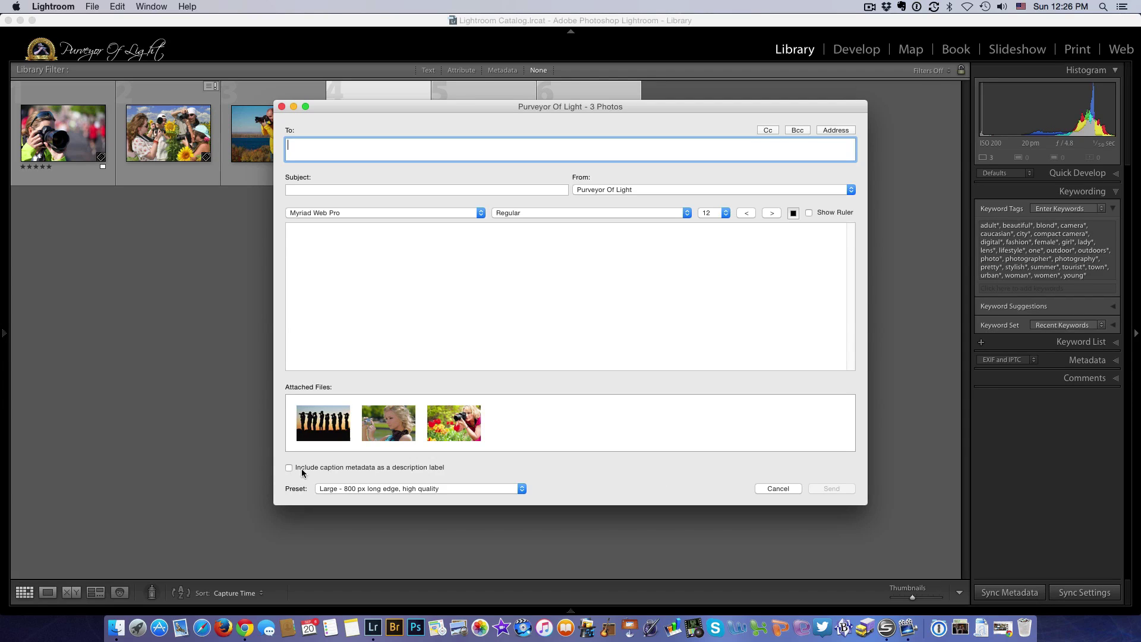
# - Show the attachment size presets in the email dialog's Preset list
pyautogui.click(521, 489)
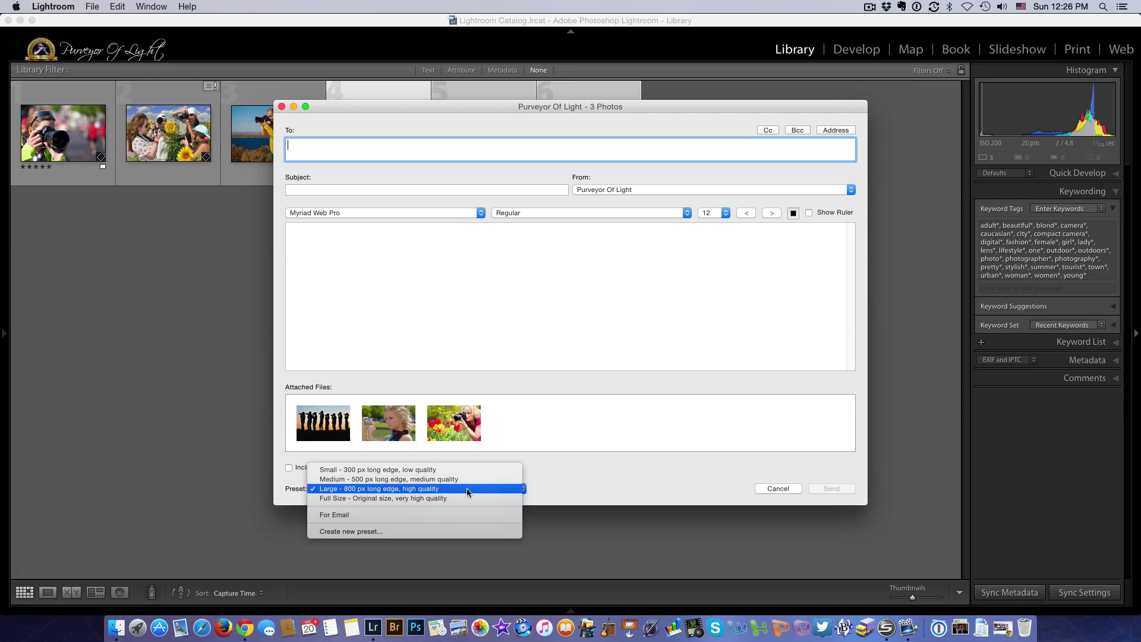
# - Keep the Large - 800 px preset and fill in the recipient's e-mail address
pyautogui.click(466, 487)
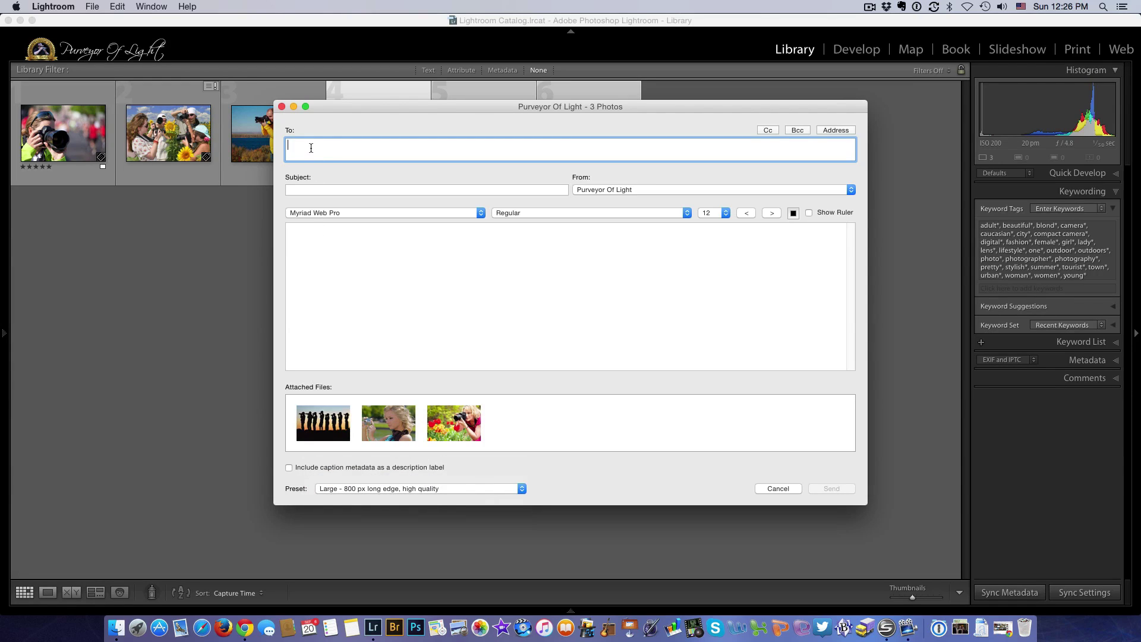
# - Add subject 'PHoto' and message 'Here are the photos I promised yo', then send it
pyautogui.click(308, 190)
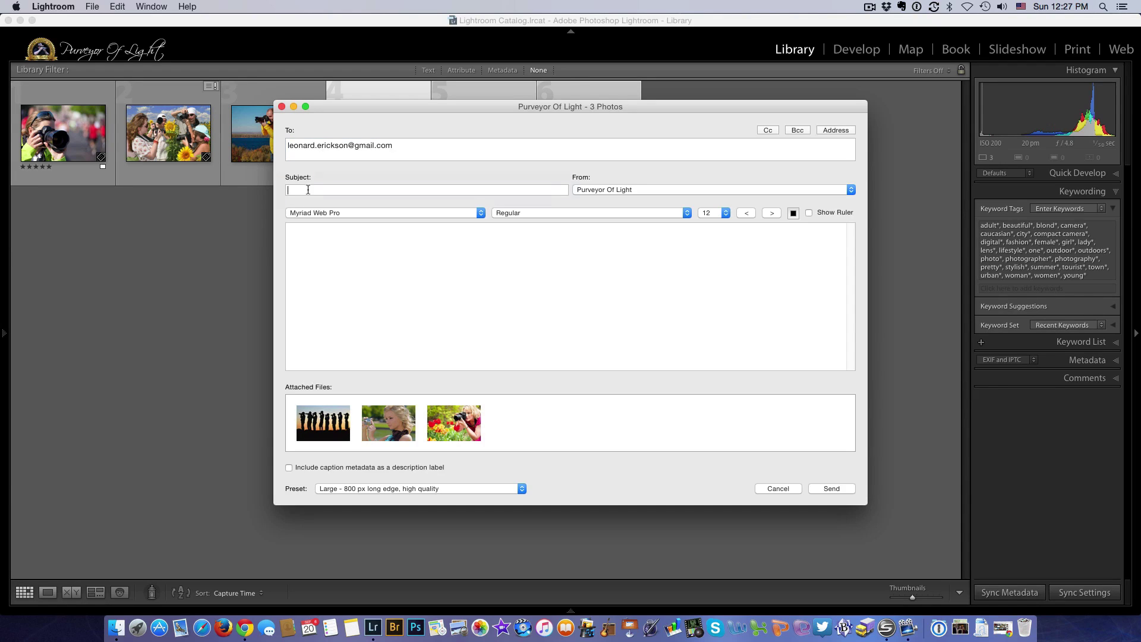
pyautogui.write('PHotos')
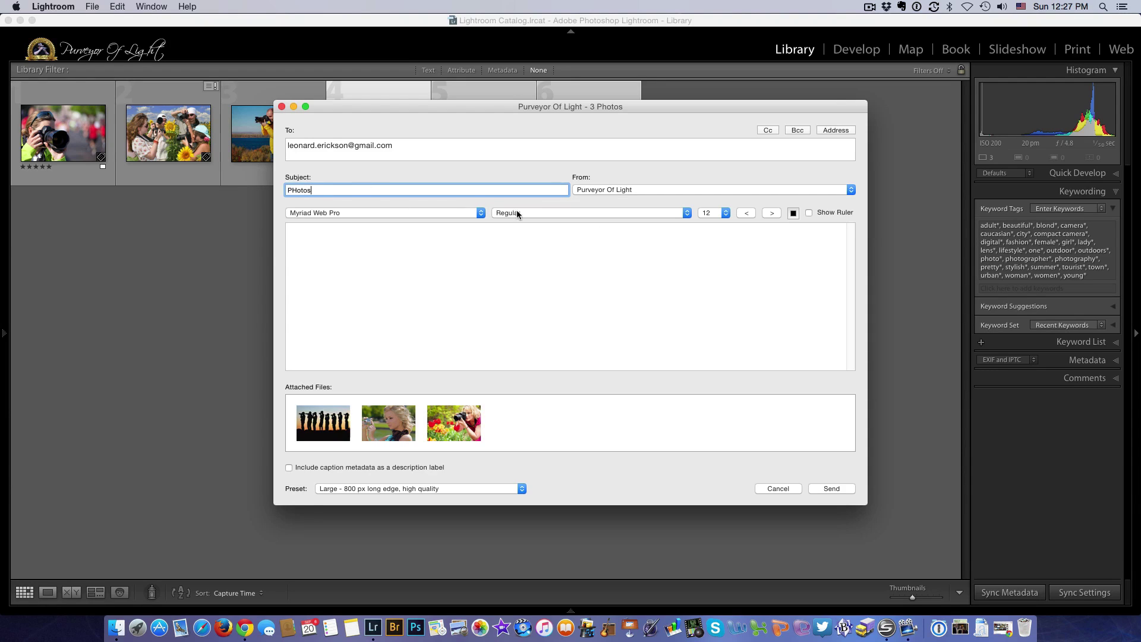
pyautogui.click(336, 245)
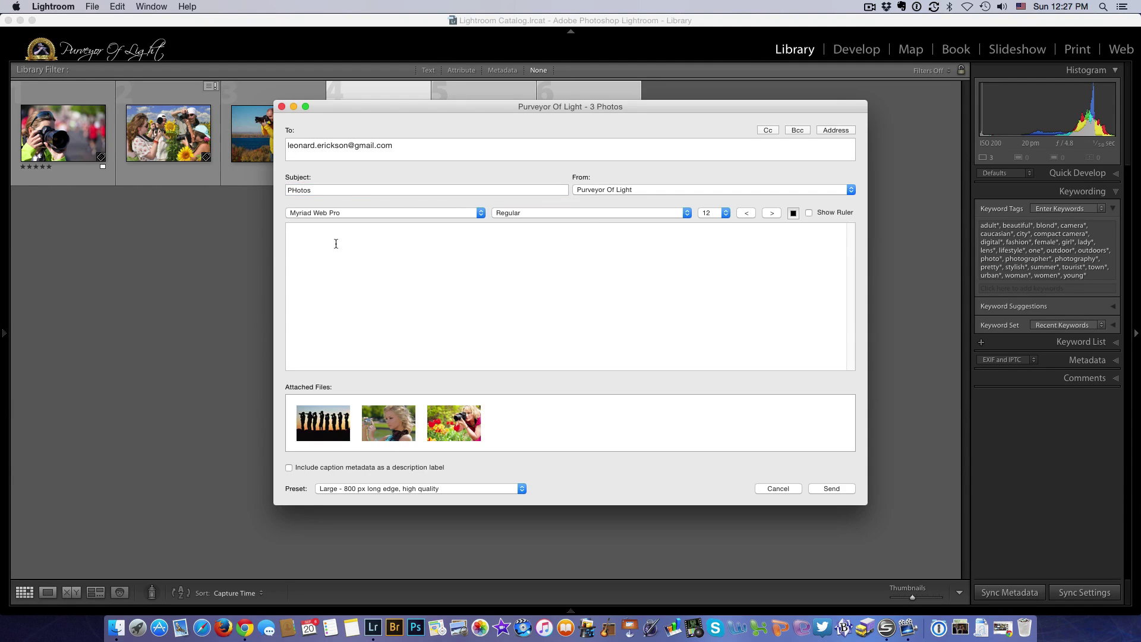
pyautogui.write('Here are the photos I promised you..!')
pyautogui.click(830, 488)
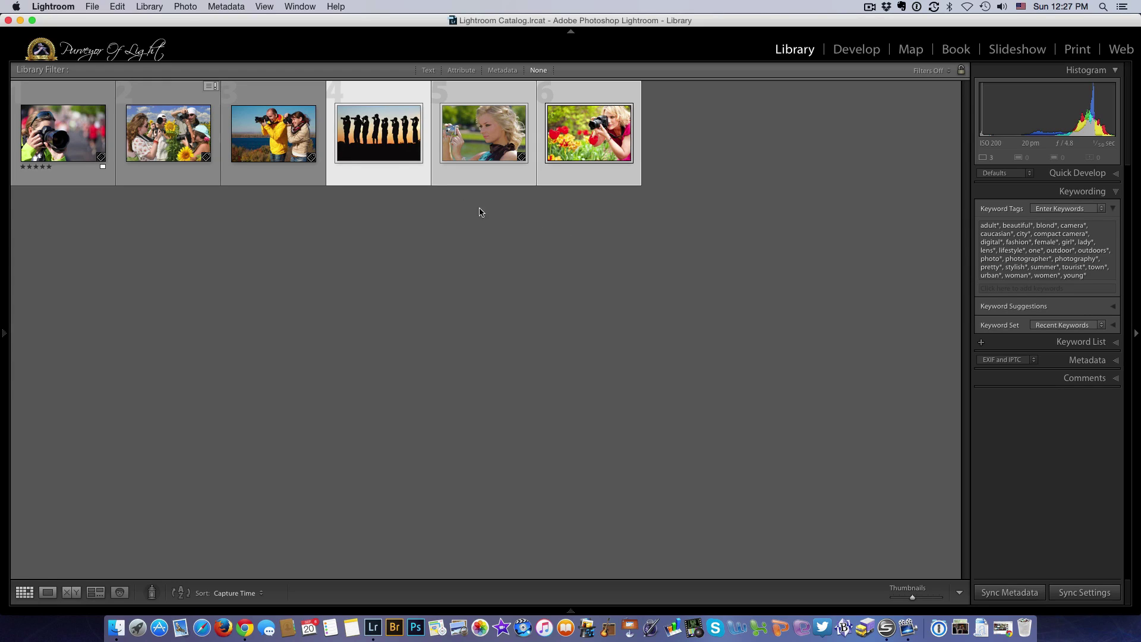
# - Select only the two-photographers-by-the-sea photo, start a single-photo email, then cancel it
pyautogui.click(373, 90)
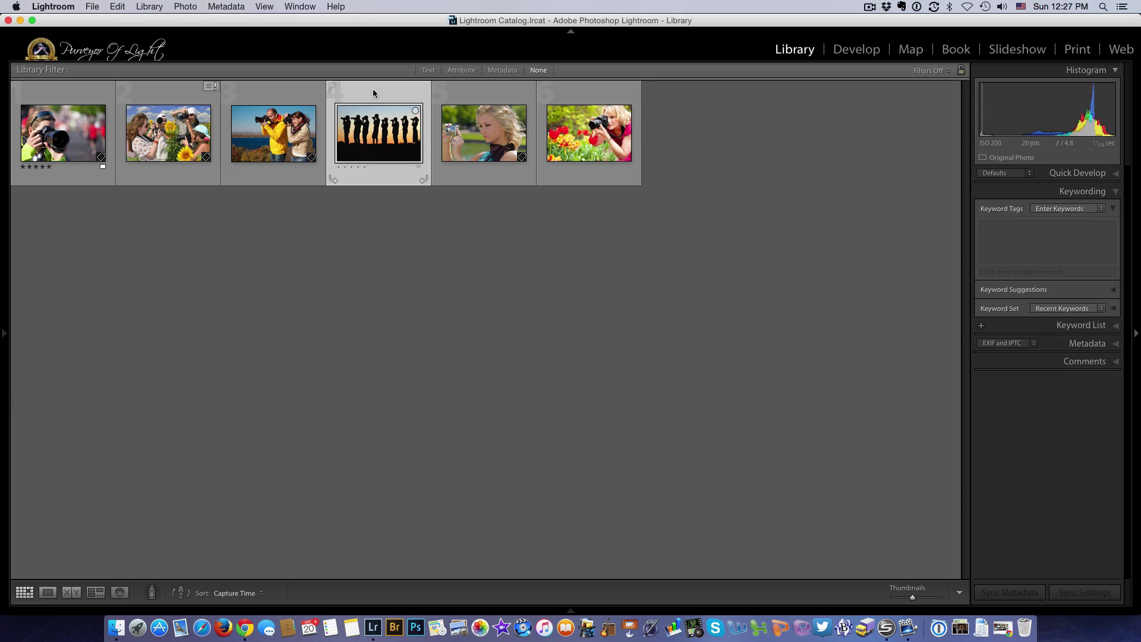
pyautogui.click(284, 87)
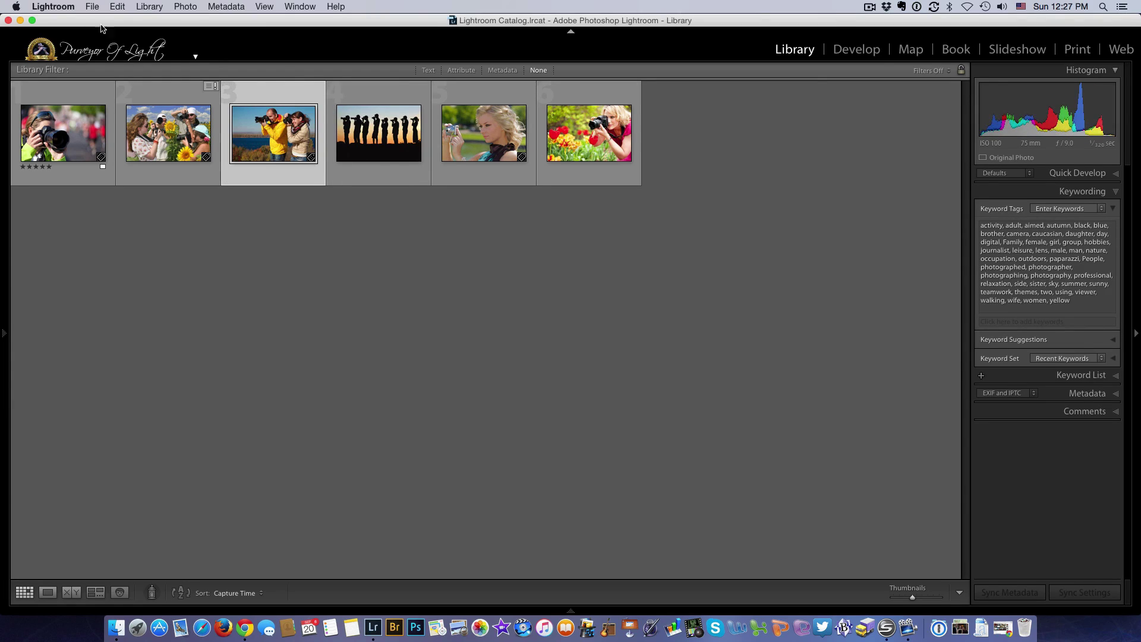
pyautogui.click(92, 7)
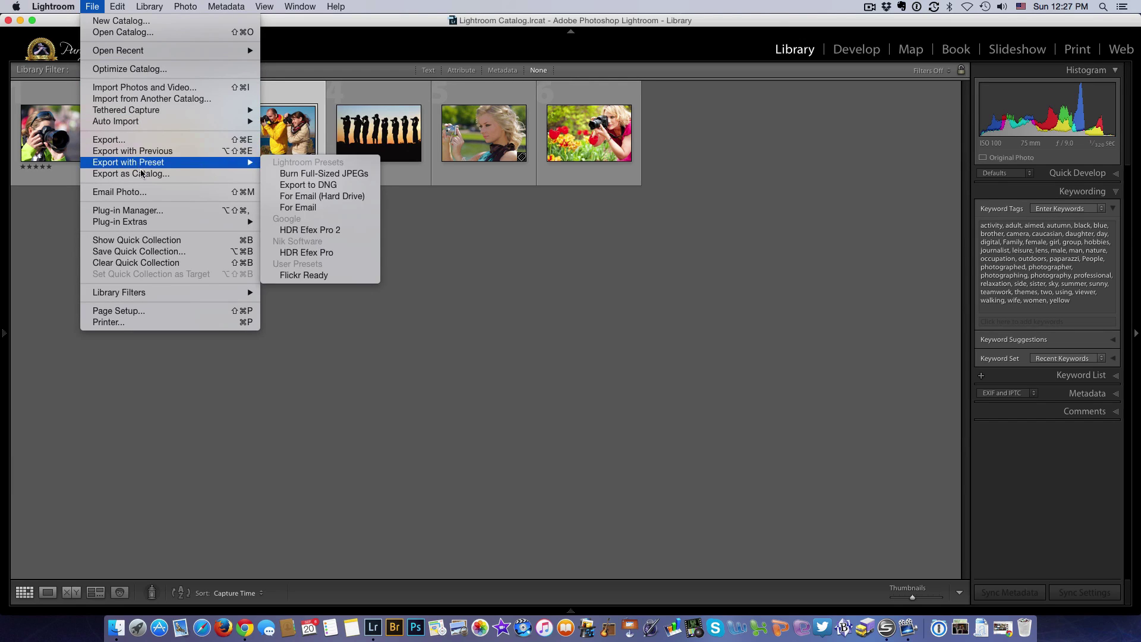
pyautogui.click(143, 191)
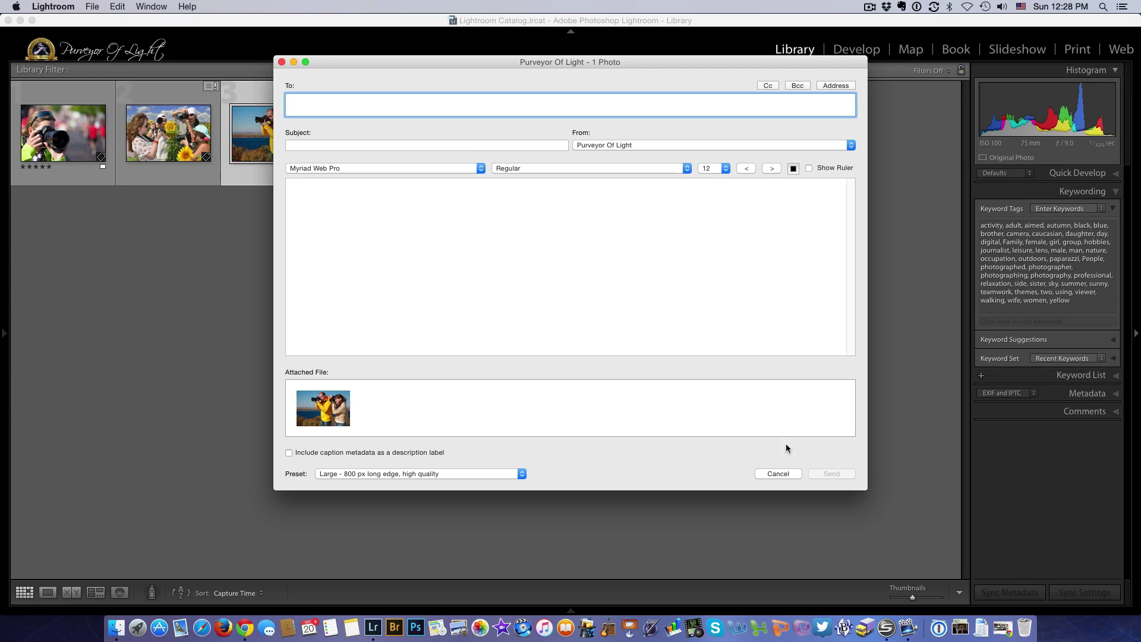
pyautogui.click(779, 474)
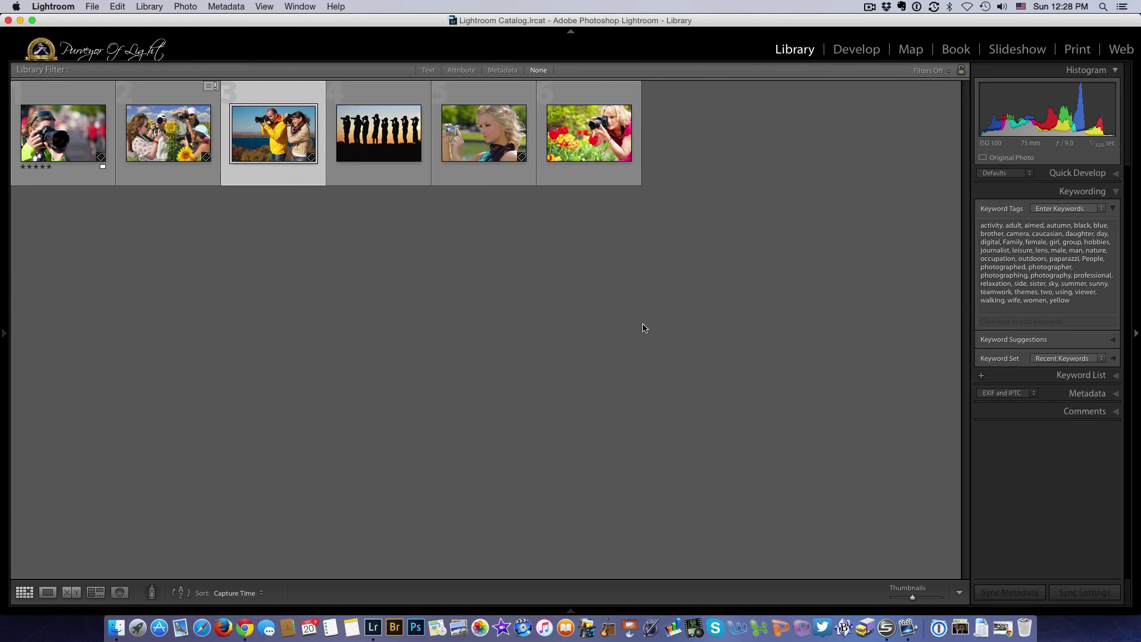